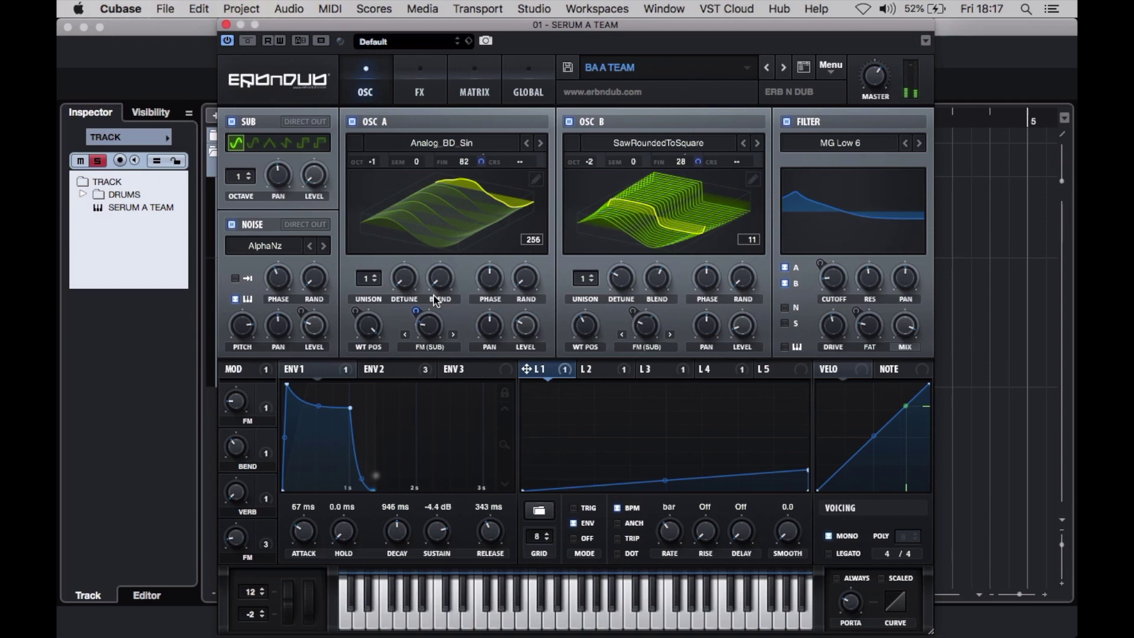
Close Serum, solo the SERUM A TEAM track in Cubase, and reopen its Serum instrument window.
{"action": "left_click", "coordinate": [225, 24]}
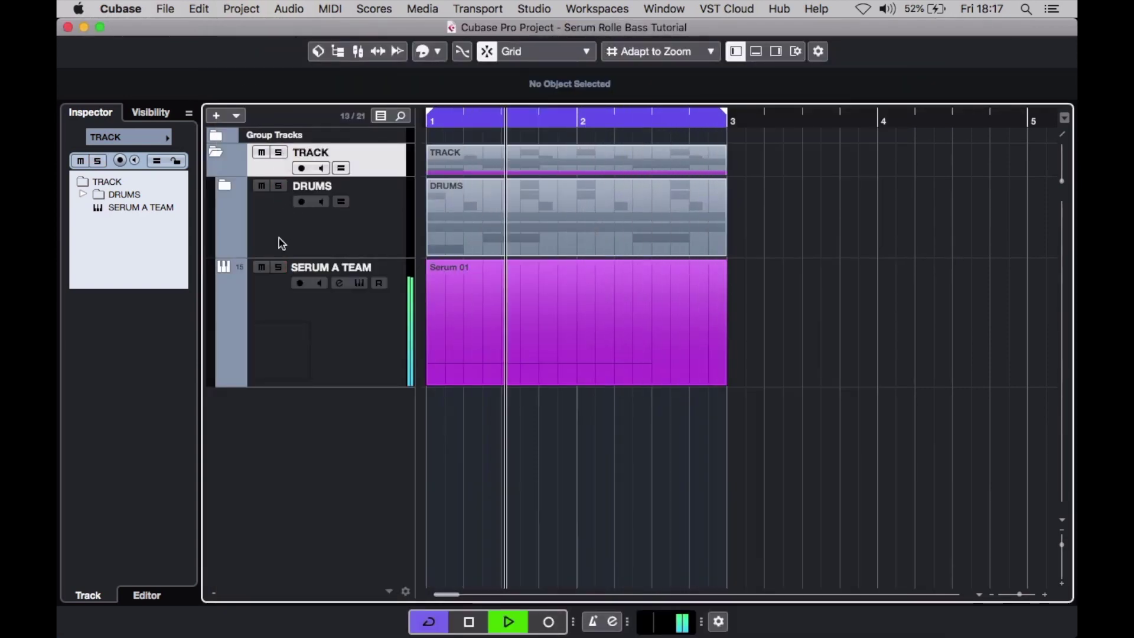
{"action": "left_click", "coordinate": [279, 267]}
{"action": "left_click", "coordinate": [359, 284]}
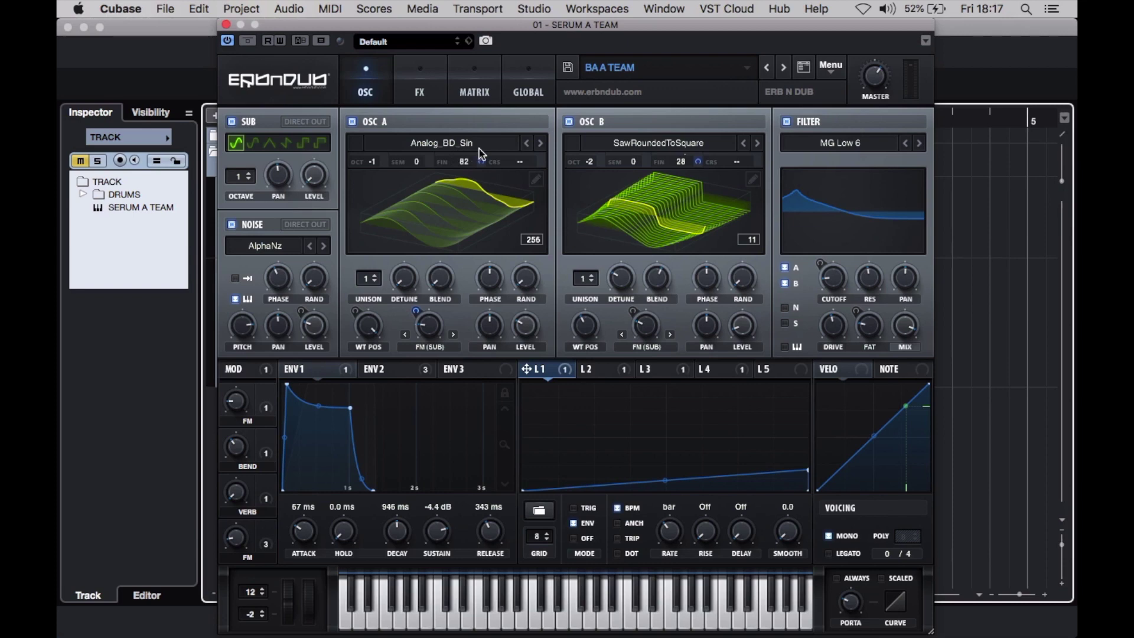
Turn off oscillator B and confirm oscillator A's Analog_BD_Sin warp mode is FM Sub Osc.
{"action": "left_click", "coordinate": [569, 121]}
{"action": "left_click", "coordinate": [420, 83]}
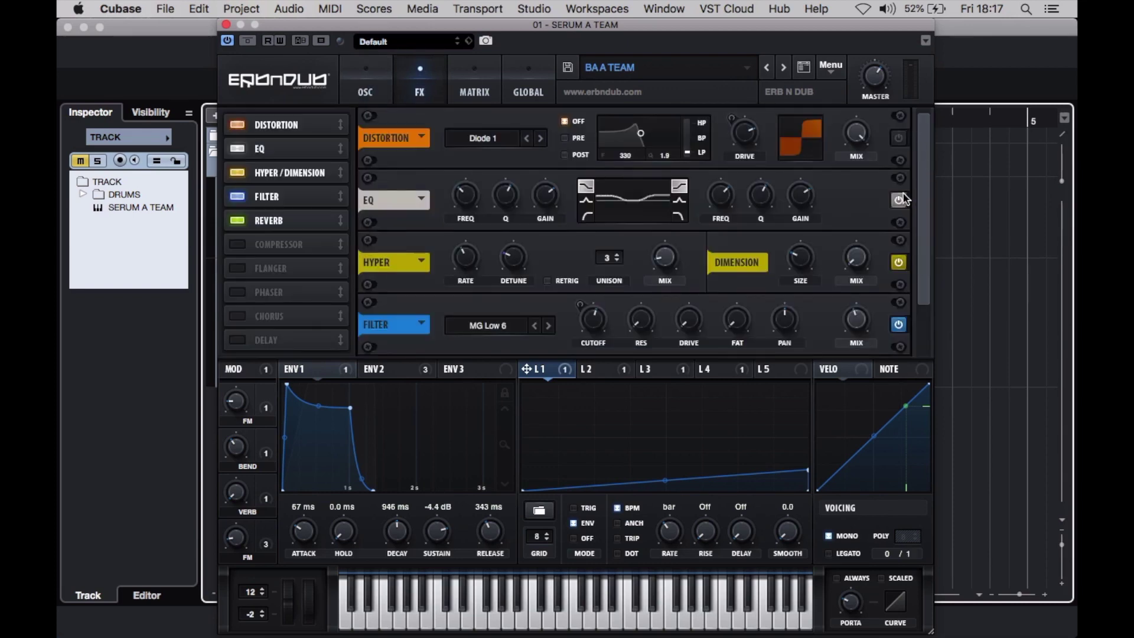
{"action": "scroll", "coordinate": [916, 272], "scroll_direction": "down", "scroll_amount": 2}
{"action": "left_click", "coordinate": [366, 83]}
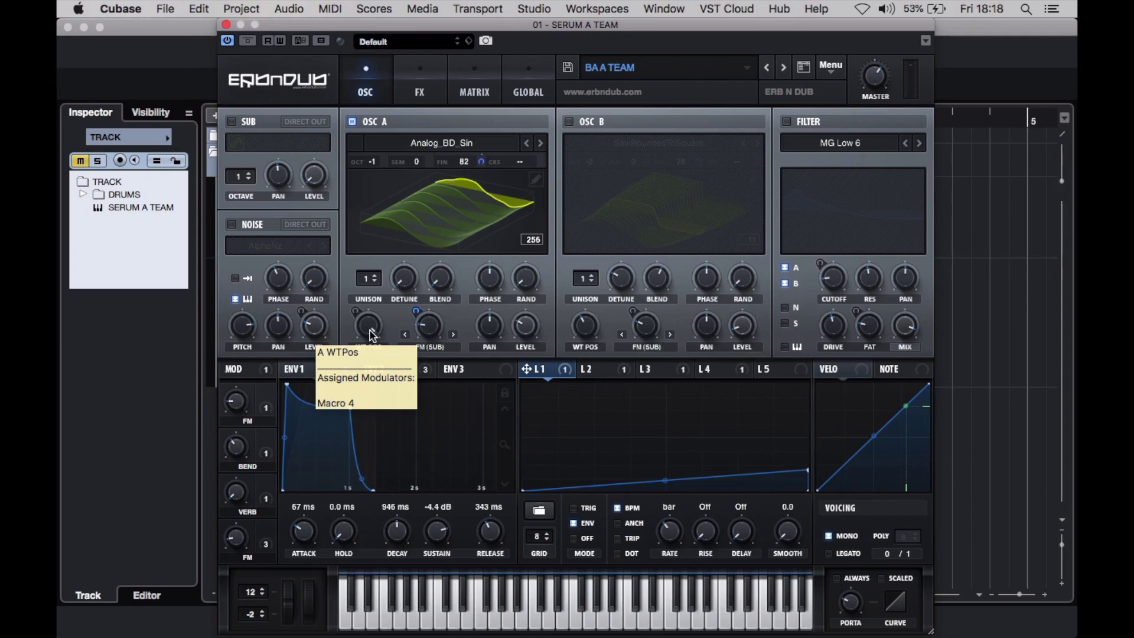
{"action": "mouse_move", "coordinate": [525, 335]}
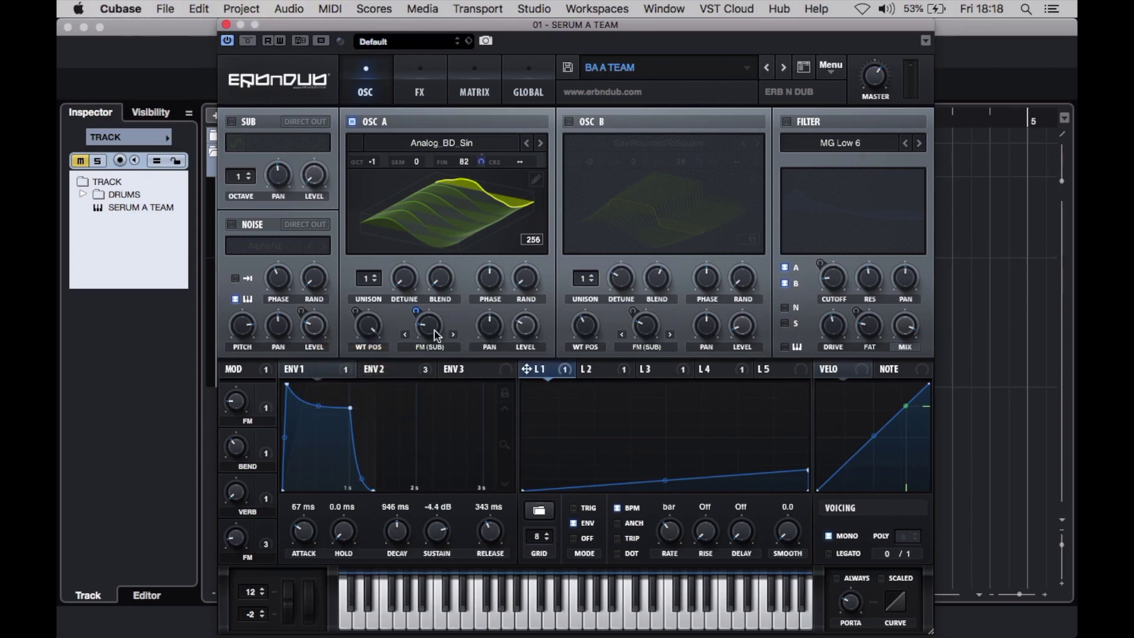
{"action": "left_click", "coordinate": [431, 346]}
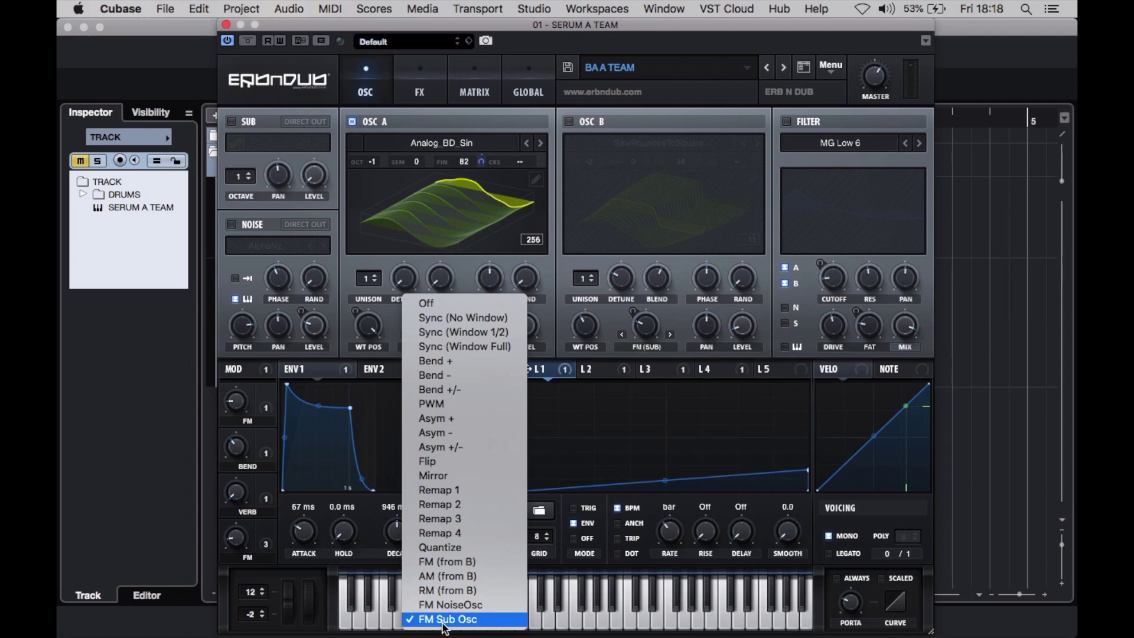
Keep FM Sub Osc, then re-enable the sub oscillator and oscillator B (SawRoundedToSquare, octave -2).
{"action": "left_click", "coordinate": [332, 247]}
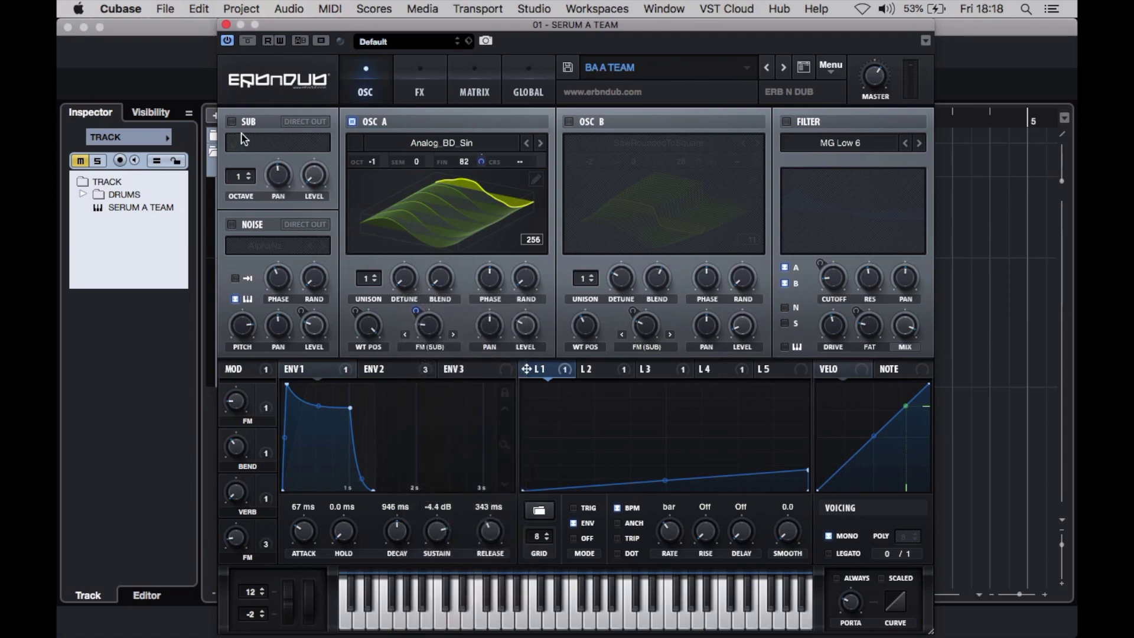
{"action": "left_click", "coordinate": [232, 121]}
{"action": "mouse_move", "coordinate": [465, 162]}
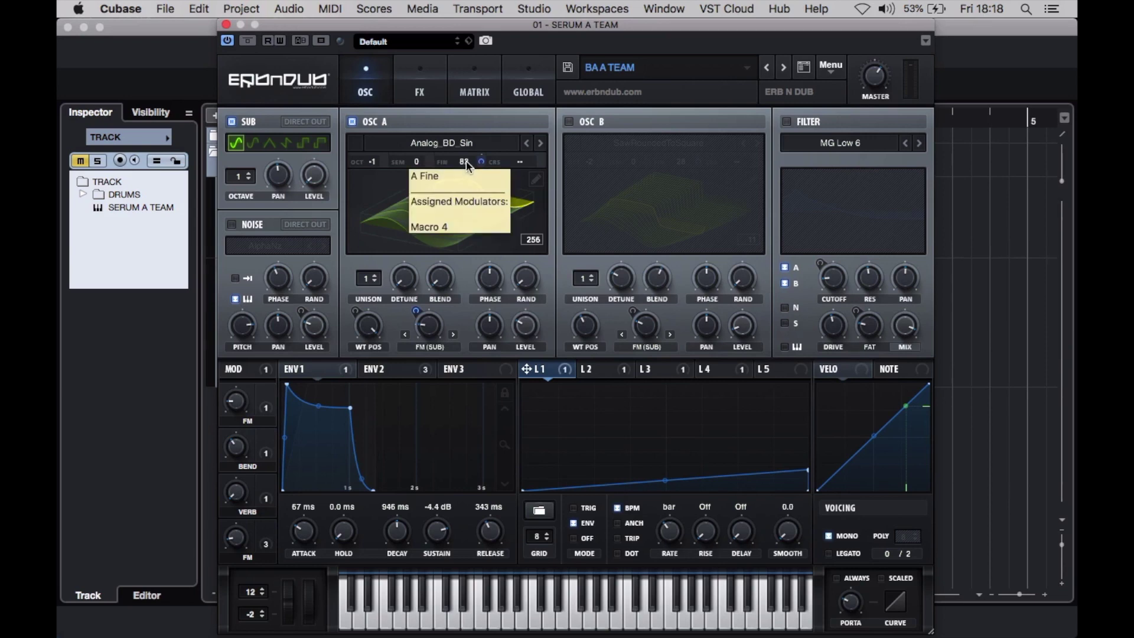
{"action": "left_click", "coordinate": [569, 122]}
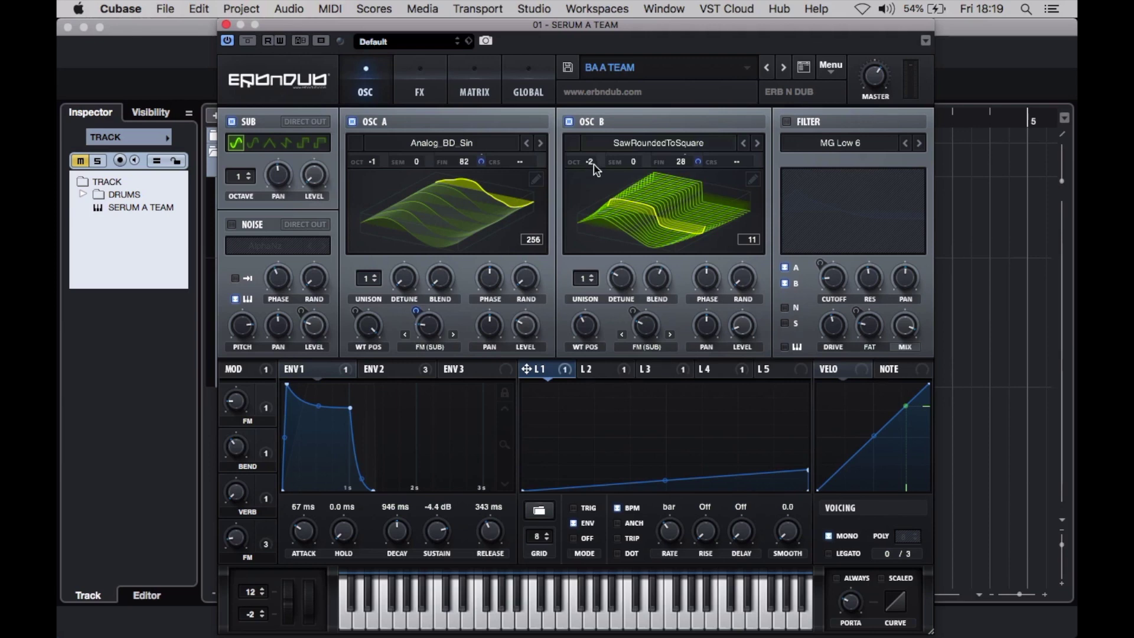
{"action": "right_click", "coordinate": [685, 164]}
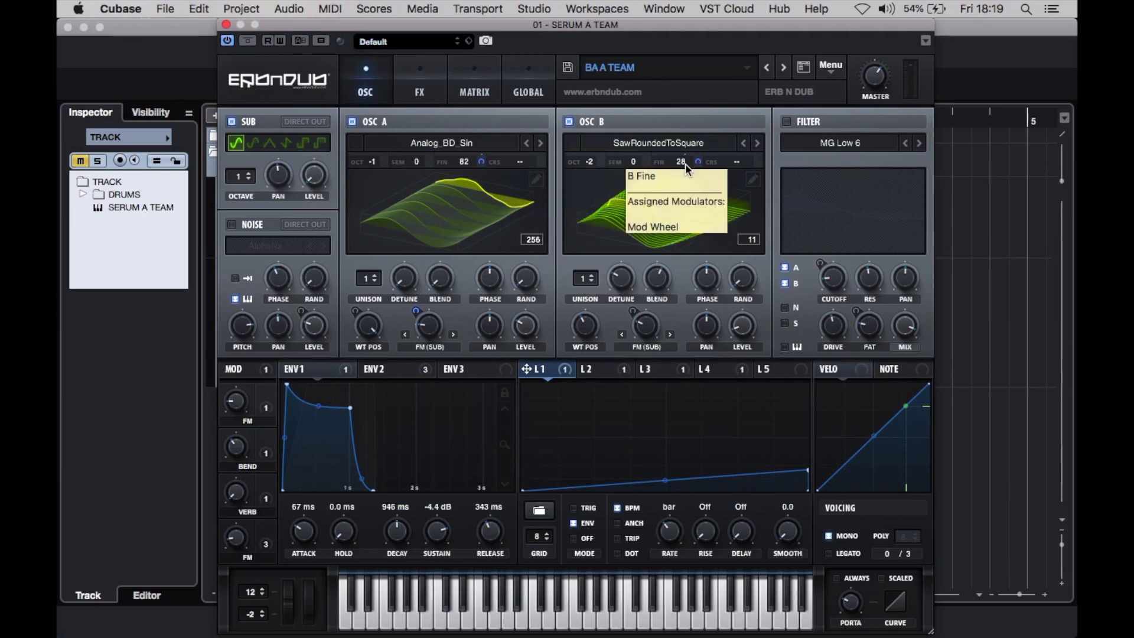
{"action": "left_click", "coordinate": [585, 298]}
{"action": "left_click_drag", "start_coordinate": [620, 279], "coordinate": [623, 427]}
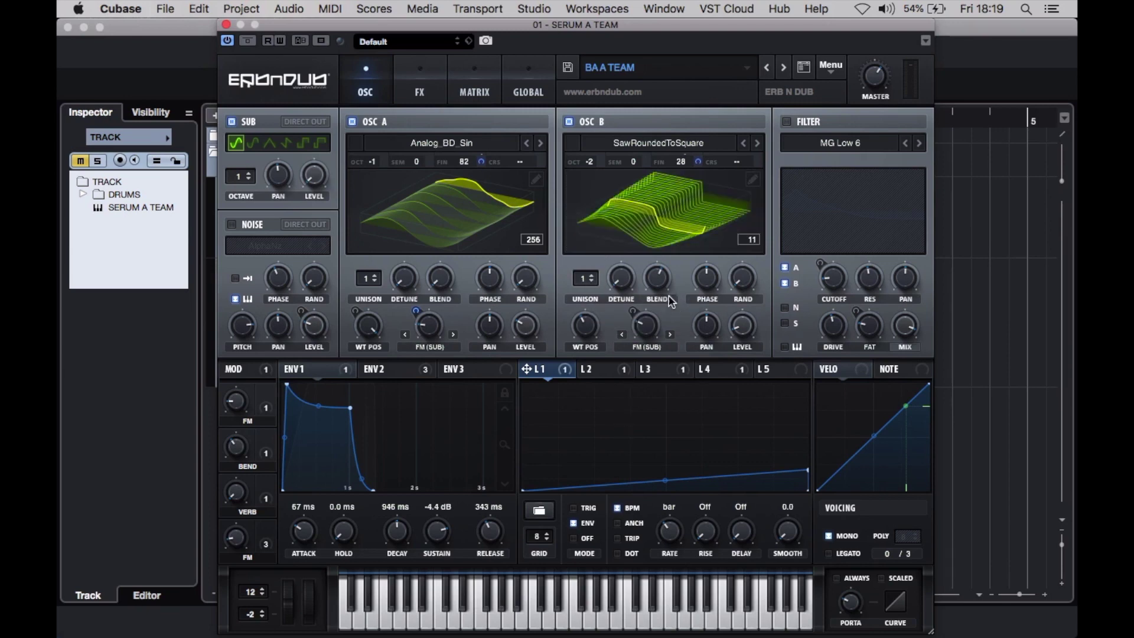
{"action": "left_click_drag", "start_coordinate": [658, 292], "coordinate": [712, 313]}
{"action": "mouse_move", "coordinate": [750, 330]}
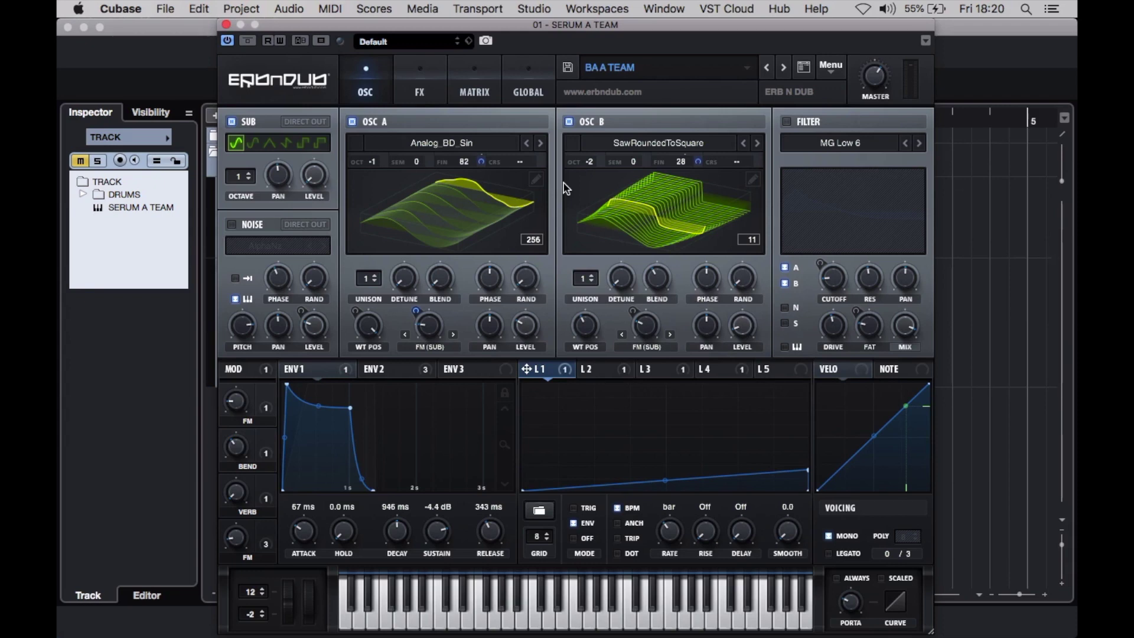
Switch the filter on, keeping its type set to MG Low 6.
{"action": "left_click", "coordinate": [789, 123]}
{"action": "left_click", "coordinate": [844, 144]}
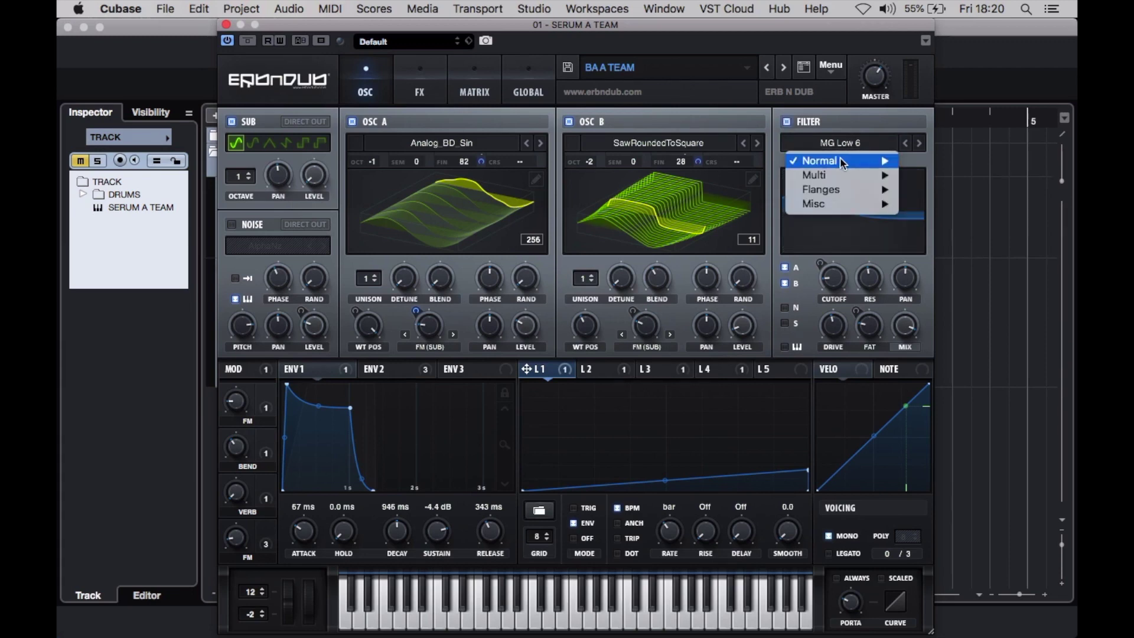
{"action": "mouse_move", "coordinate": [841, 159]}
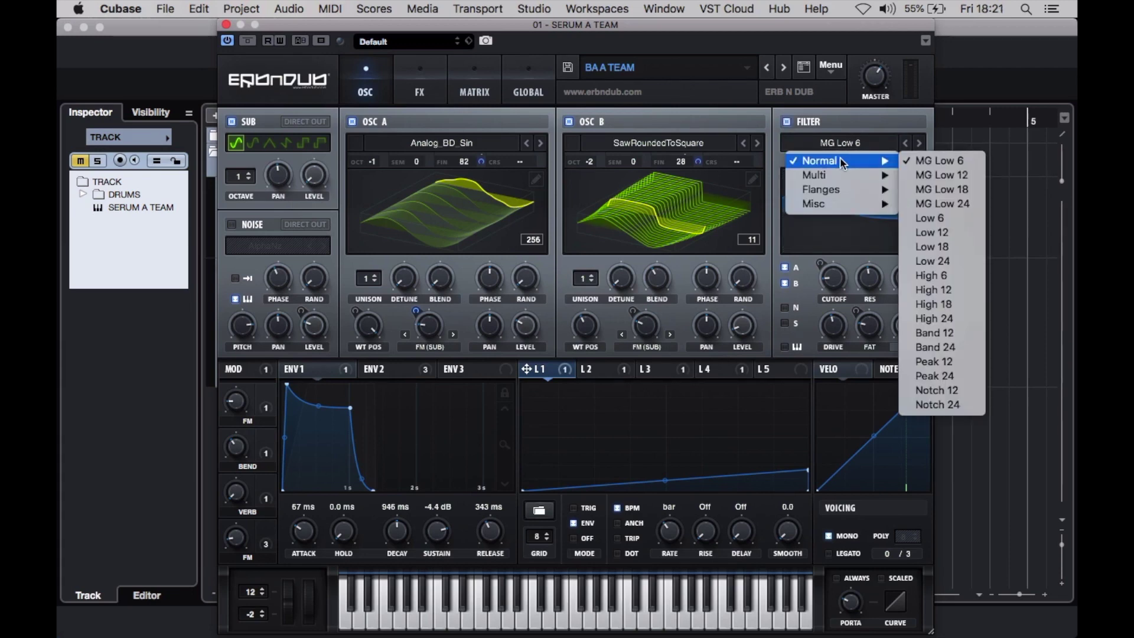
{"action": "left_click", "coordinate": [827, 117]}
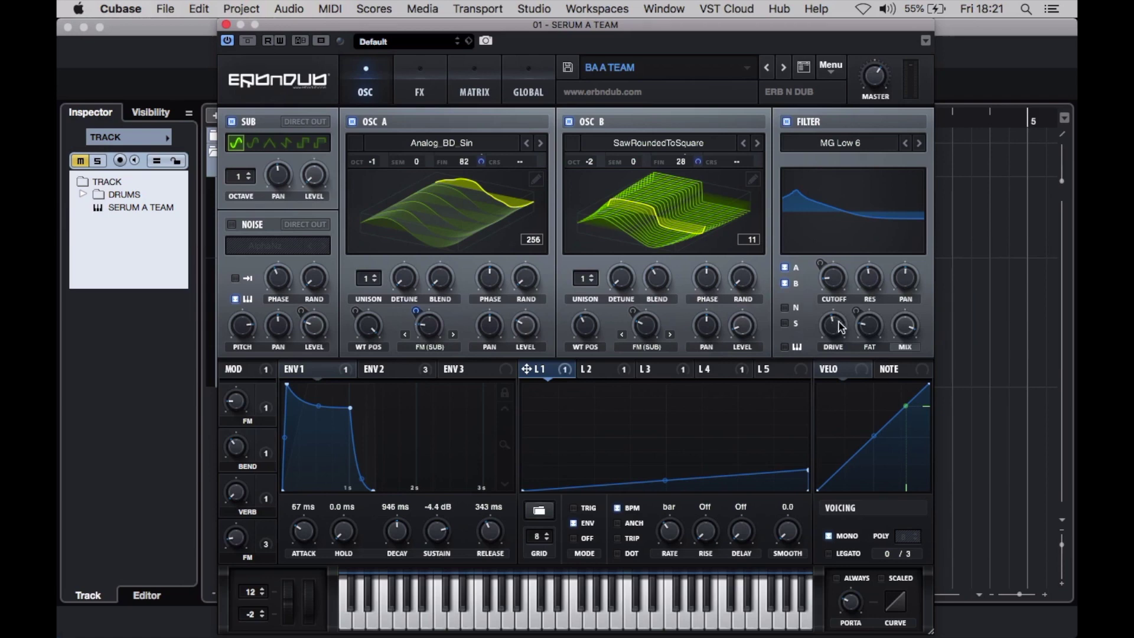
Check envelope 2's filter modulation, enable the AlphaNz noise layer, and bring up the effects rack.
{"action": "left_click", "coordinate": [381, 371]}
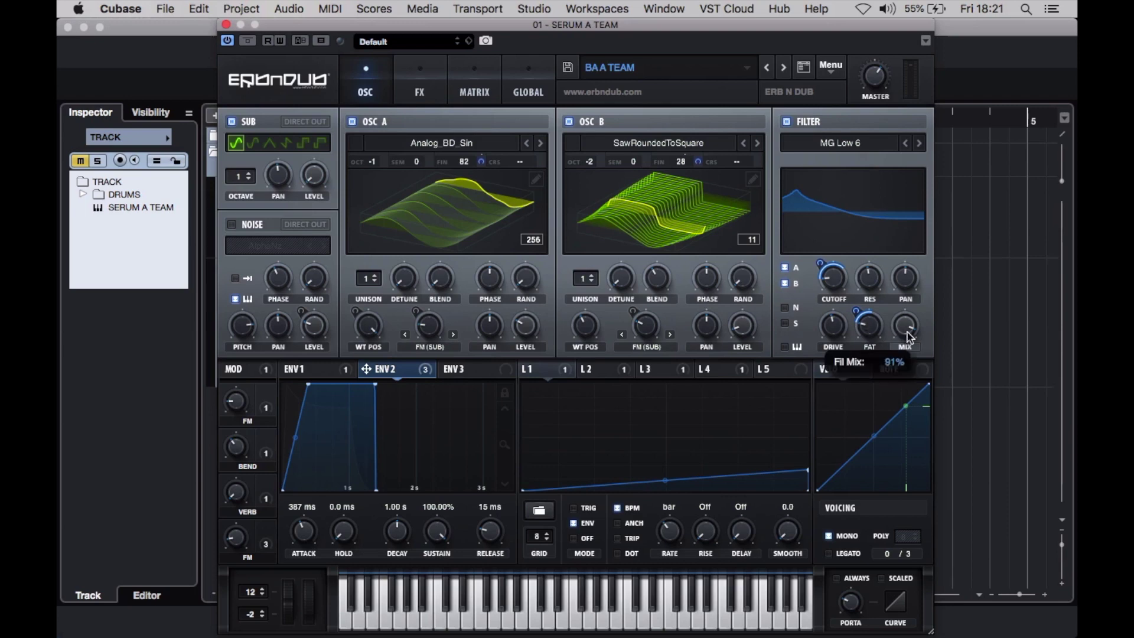
{"action": "left_click", "coordinate": [231, 225]}
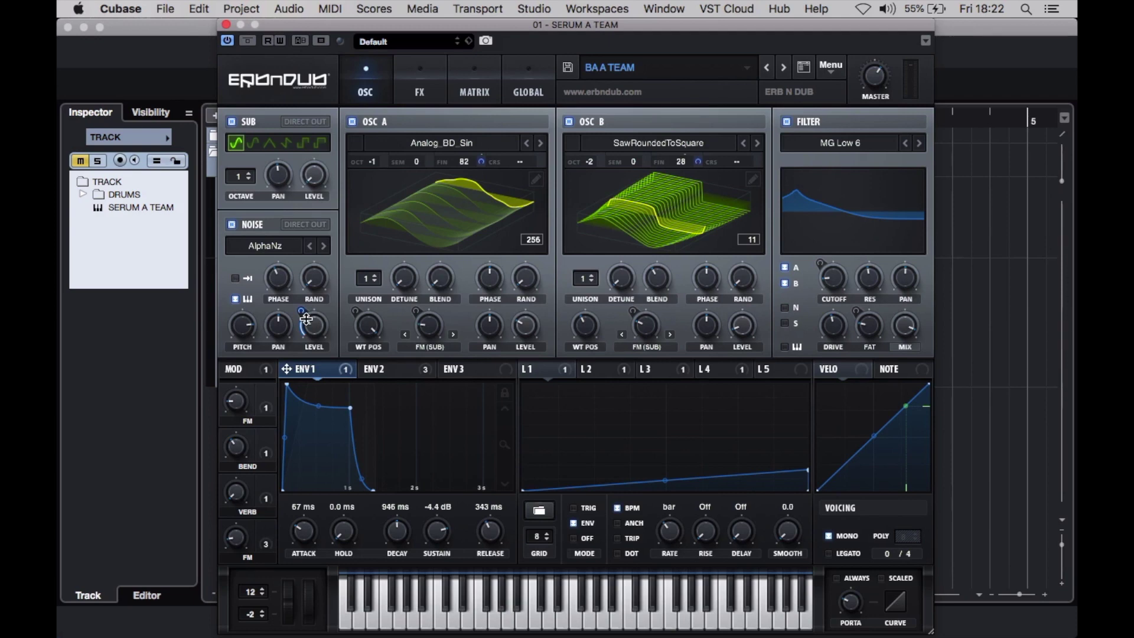
{"action": "left_click", "coordinate": [420, 89]}
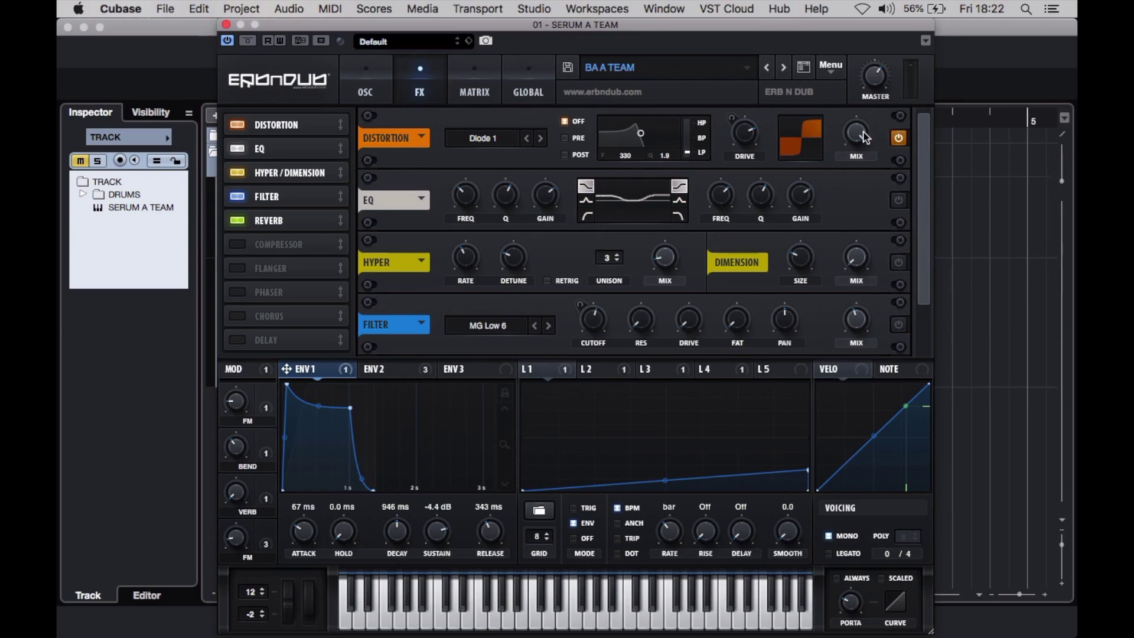
Review envelope 2, then turn on the Hyper/Dimension effect after Diode 1 distortion.
{"action": "left_click", "coordinate": [386, 369]}
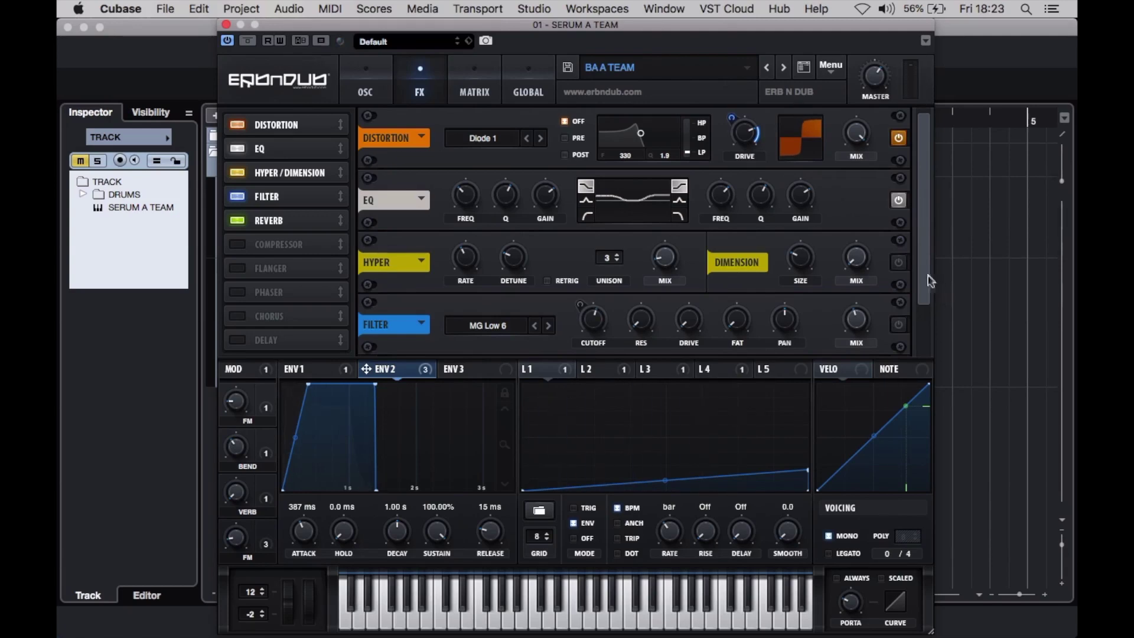
{"action": "left_click", "coordinate": [899, 262]}
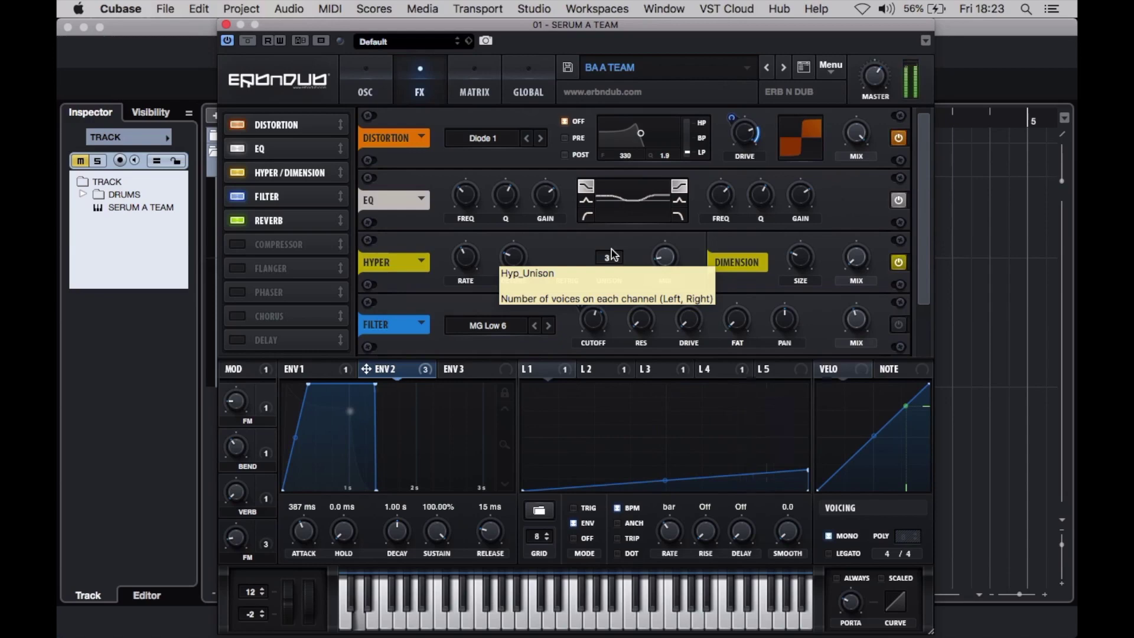
Enable the MG Low 6 filter effect, bypassing it once to compare before re-enabling.
{"action": "scroll", "coordinate": [927, 292], "scroll_direction": "down", "scroll_amount": 3}
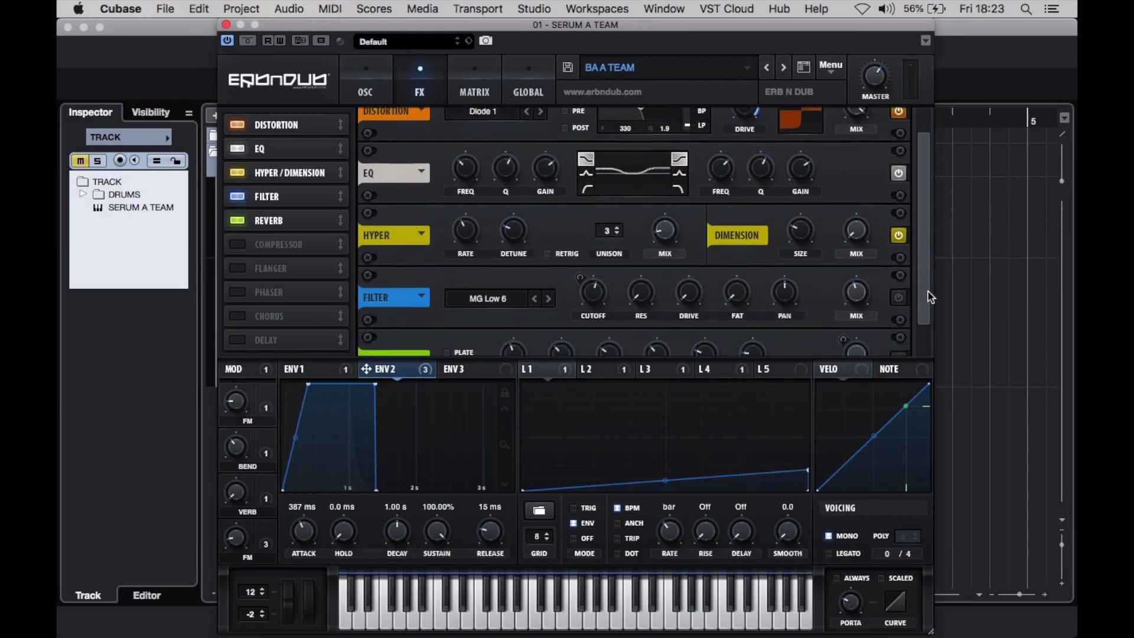
{"action": "left_click", "coordinate": [899, 262]}
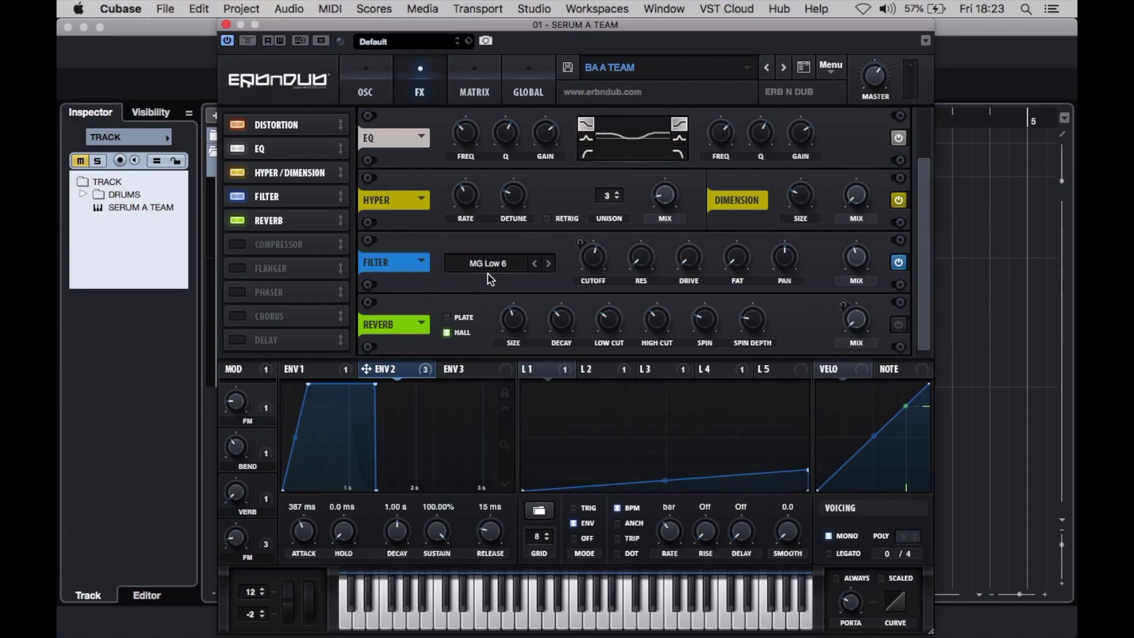
{"action": "mouse_move", "coordinate": [859, 271]}
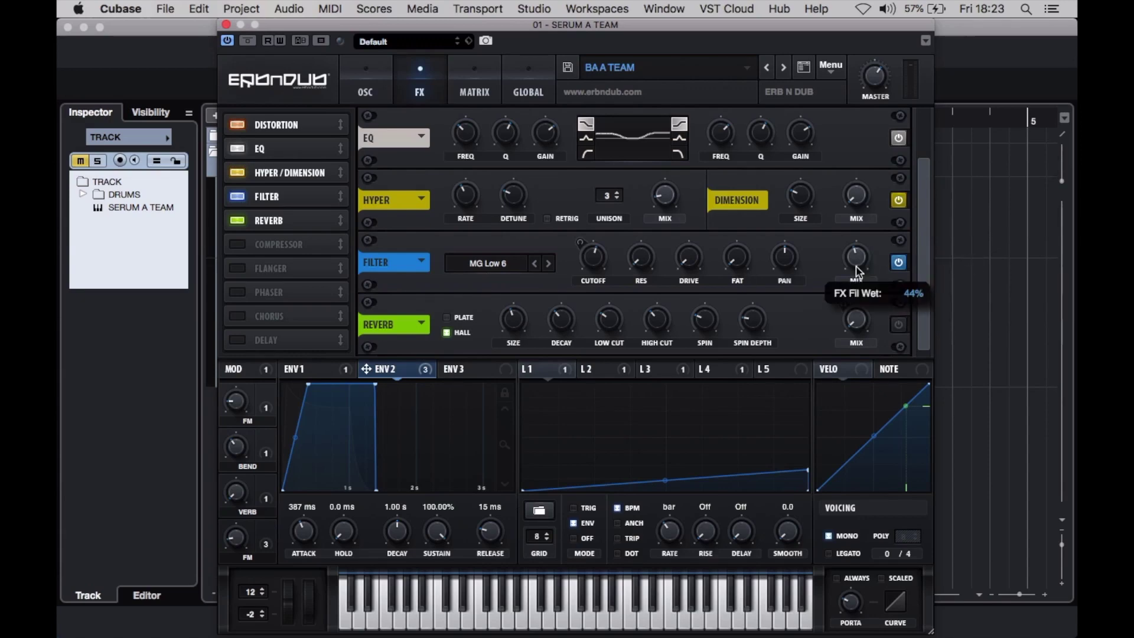
{"action": "mouse_move", "coordinate": [602, 267]}
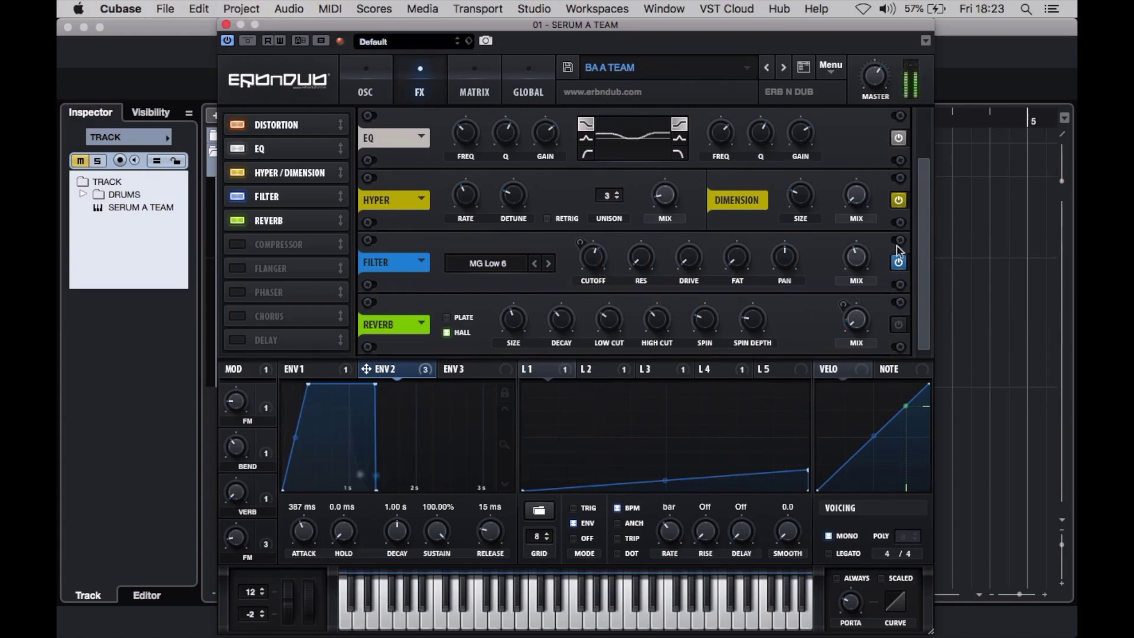
{"action": "left_click", "coordinate": [898, 264]}
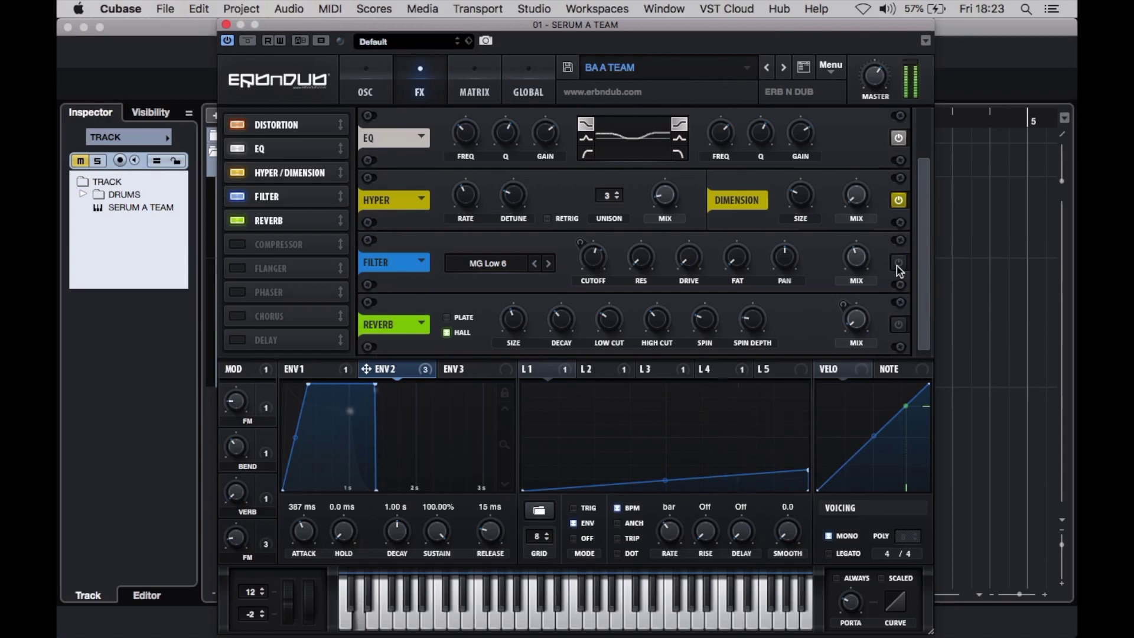
{"action": "left_click", "coordinate": [897, 267]}
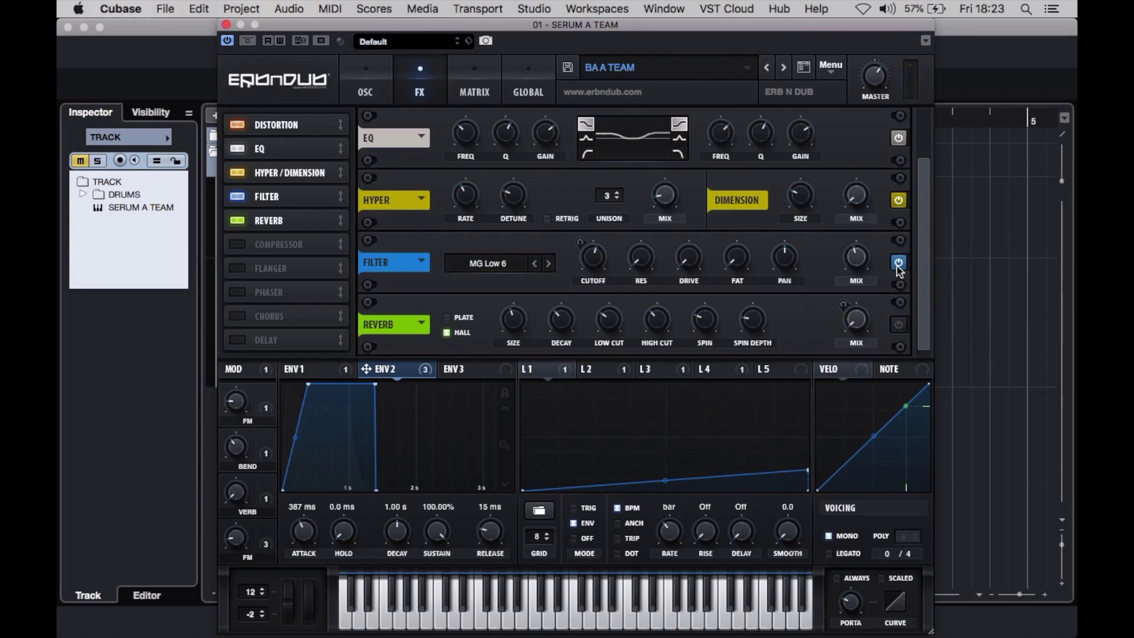
Turn on the Hall reverb and view LFO 4's 4-bar ramp sweeping its mix.
{"action": "left_click", "coordinate": [899, 326]}
{"action": "left_click", "coordinate": [713, 370]}
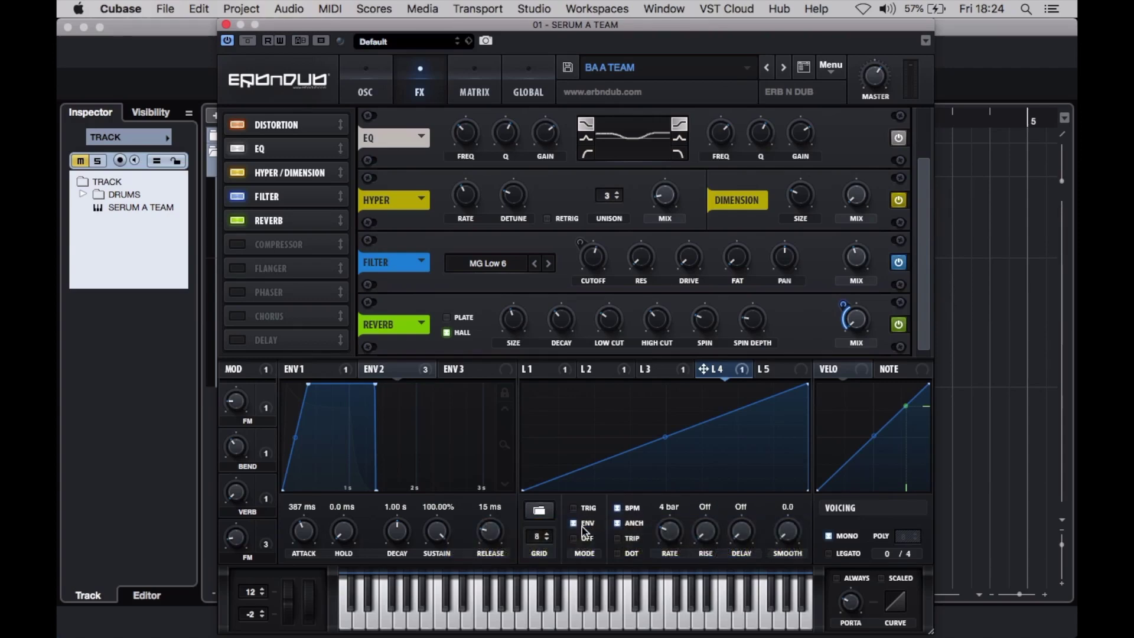
{"action": "mouse_move", "coordinate": [585, 532]}
{"action": "mouse_move", "coordinate": [675, 533]}
{"action": "mouse_move", "coordinate": [814, 370]}
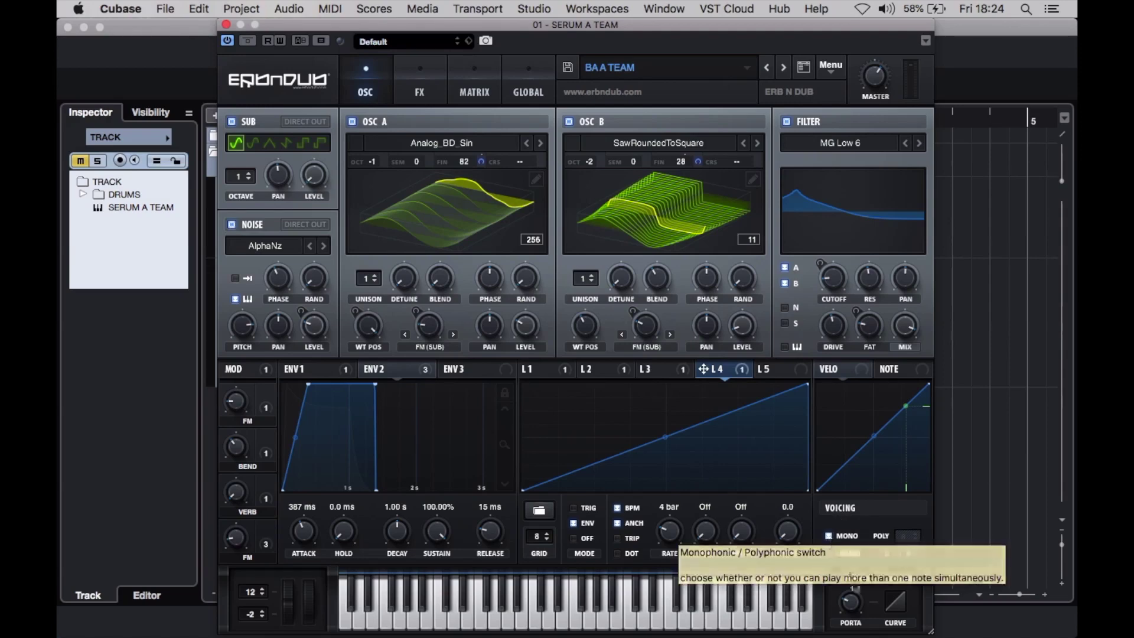
Lower the mono portamento time from 9 ms to 8 ms, then view the Global page.
{"action": "mouse_move", "coordinate": [849, 601]}
{"action": "scroll", "coordinate": [848, 601], "scroll_direction": "down", "scroll_amount": 1}
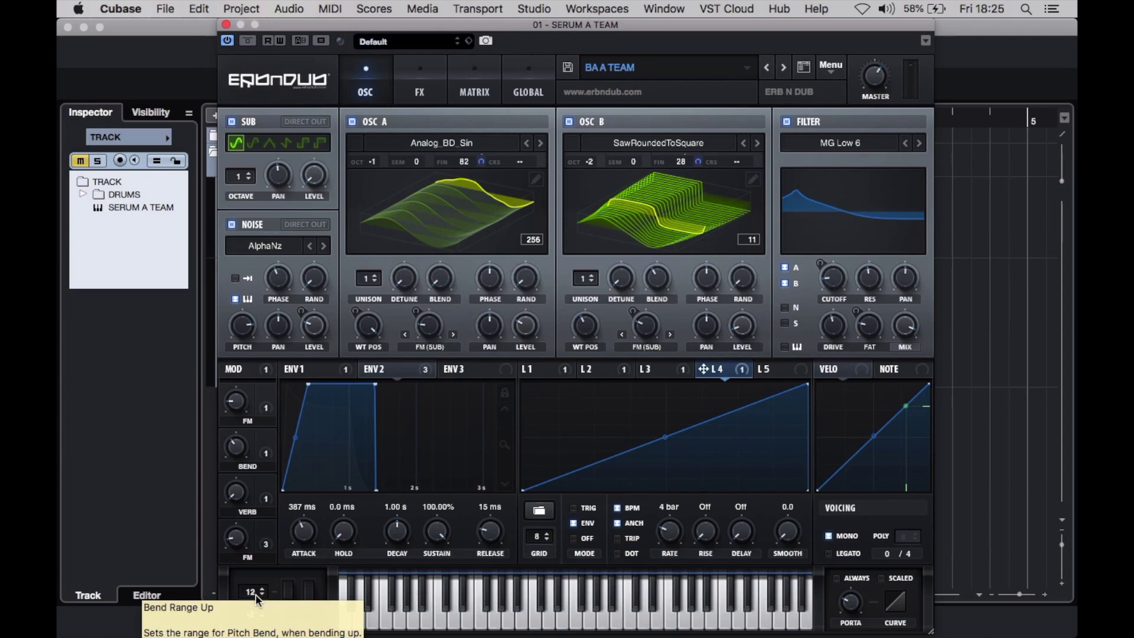
{"action": "left_click", "coordinate": [527, 79]}
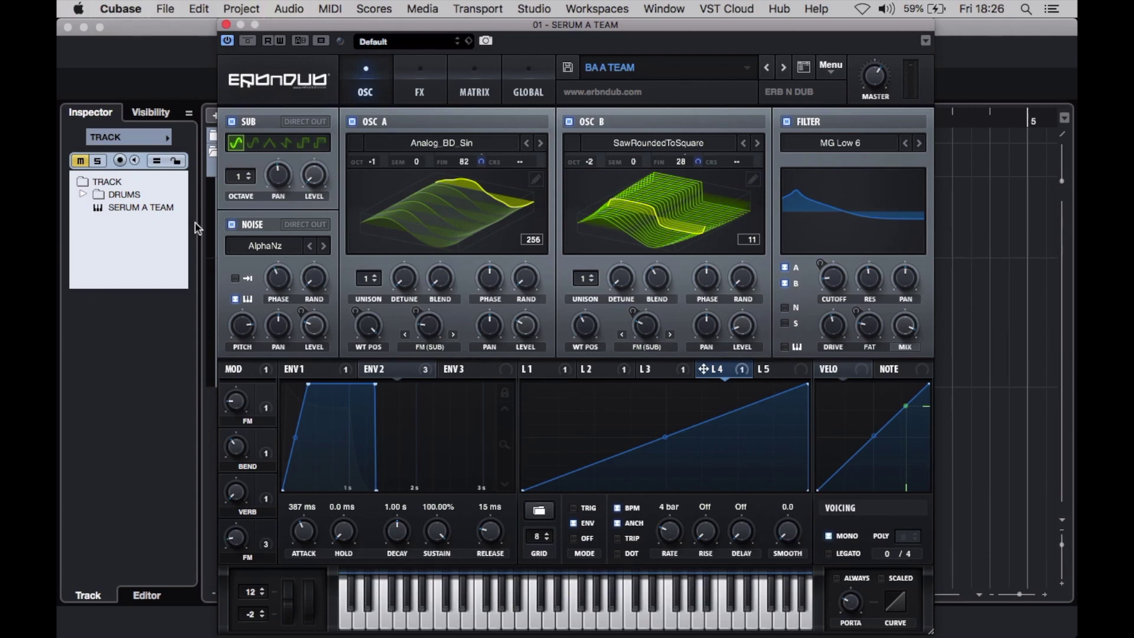
{"action": "left_click_drag", "start_coordinate": [240, 390], "coordinate": [231, 495]}
{"action": "left_click_drag", "start_coordinate": [235, 305], "coordinate": [231, 491]}
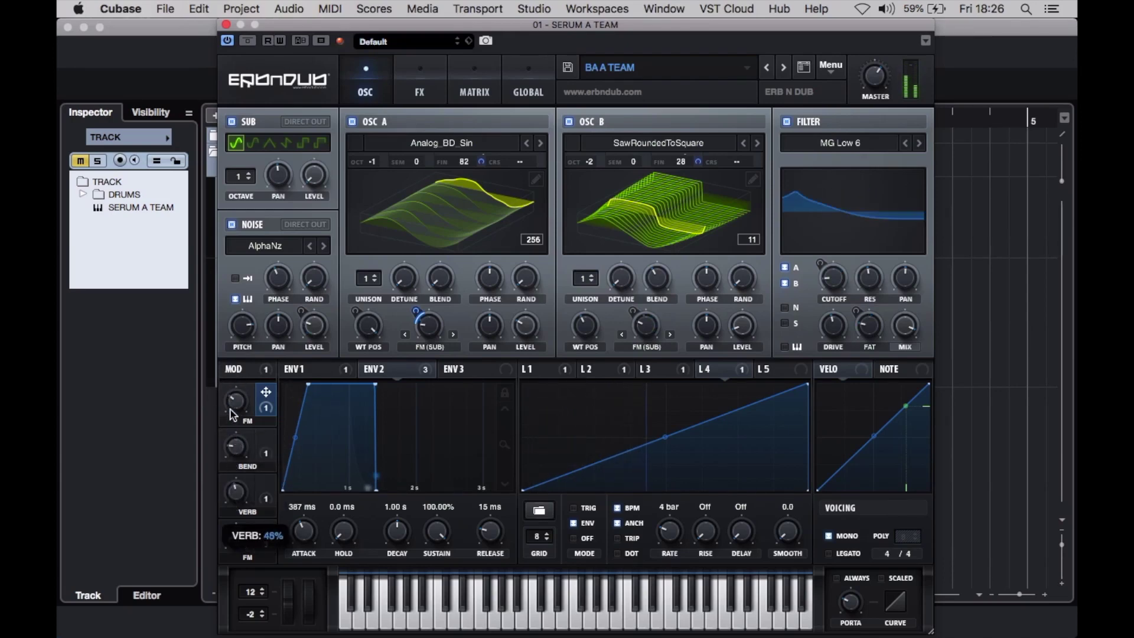